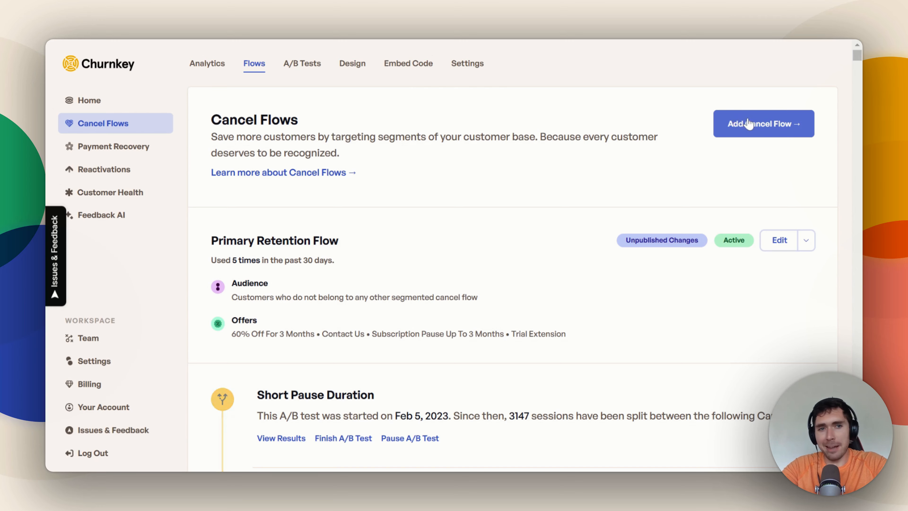
Step: Add a new cancel flow and name its audience segment "Monthly Subscribers"
left_click(745, 123)
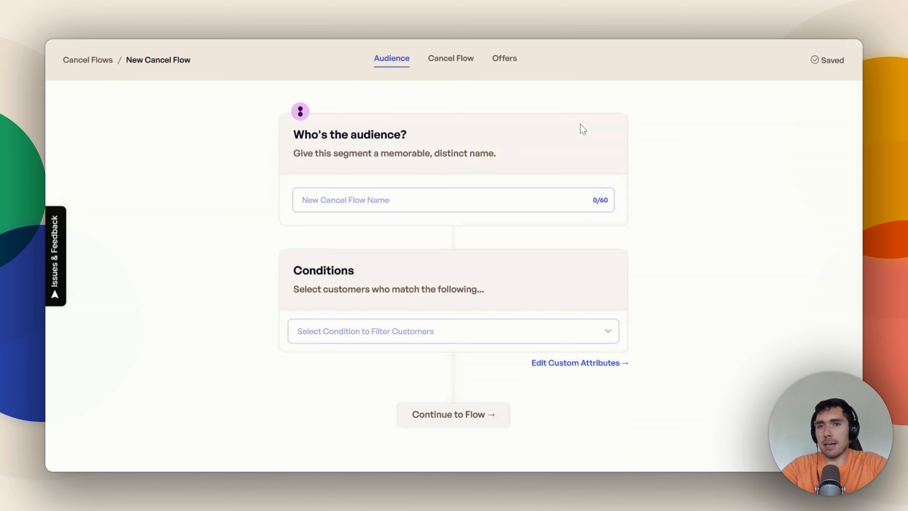
type("Mont")
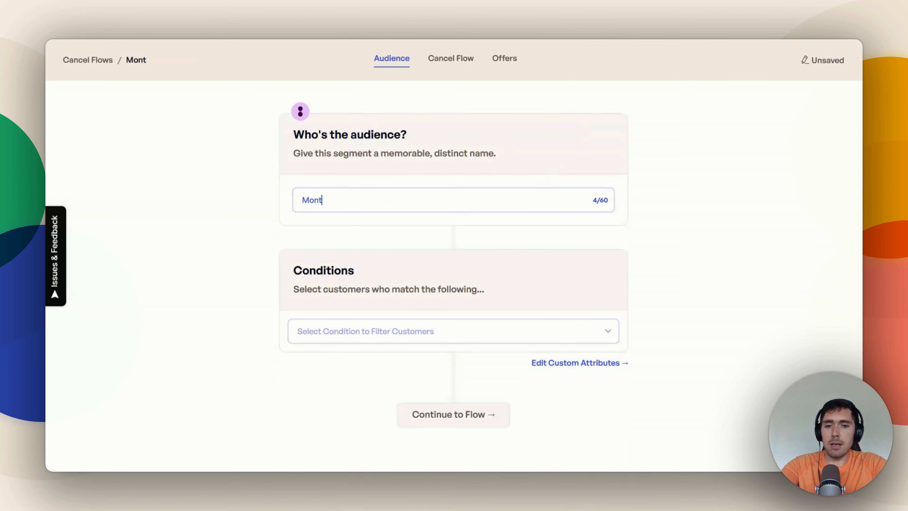
type("hly Subscribers")
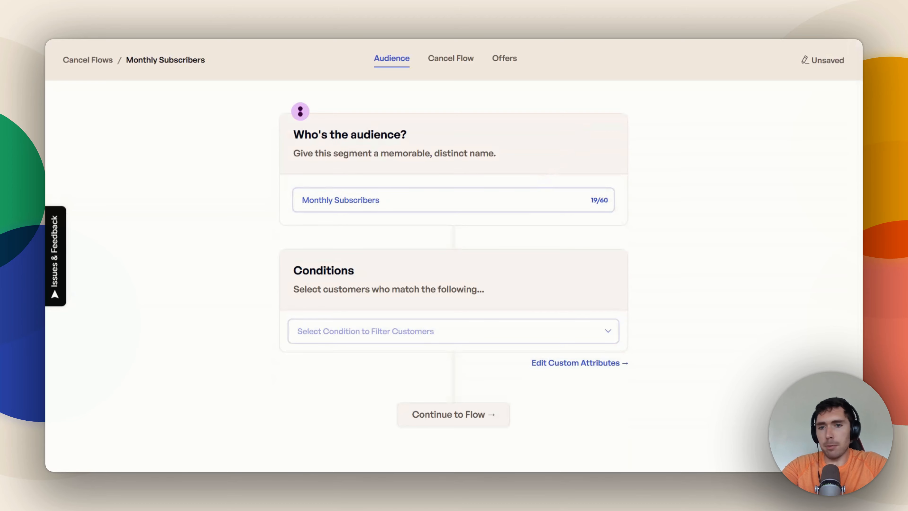
Step: Add an audience condition requiring that Billing Interval is Monthly
left_click(493, 330)
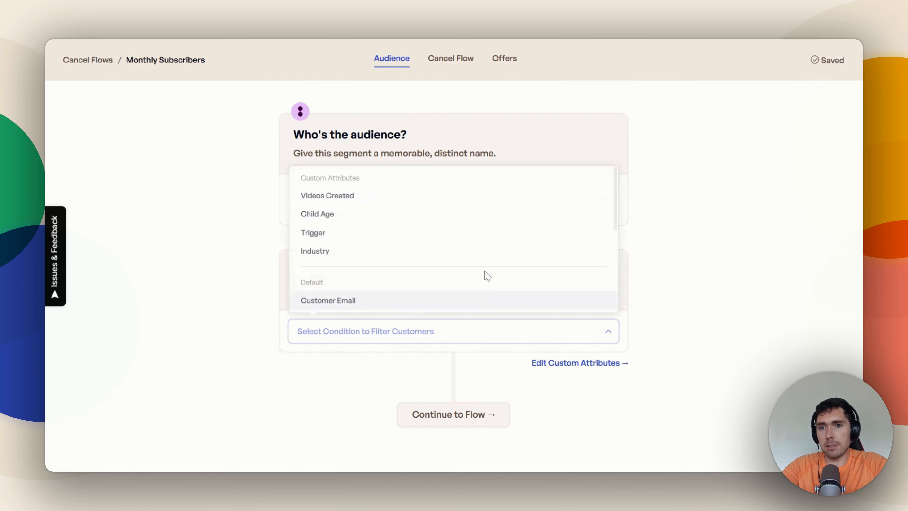
scroll(485, 273, "down", 2)
scroll(486, 274, "down", 2)
left_click(460, 250)
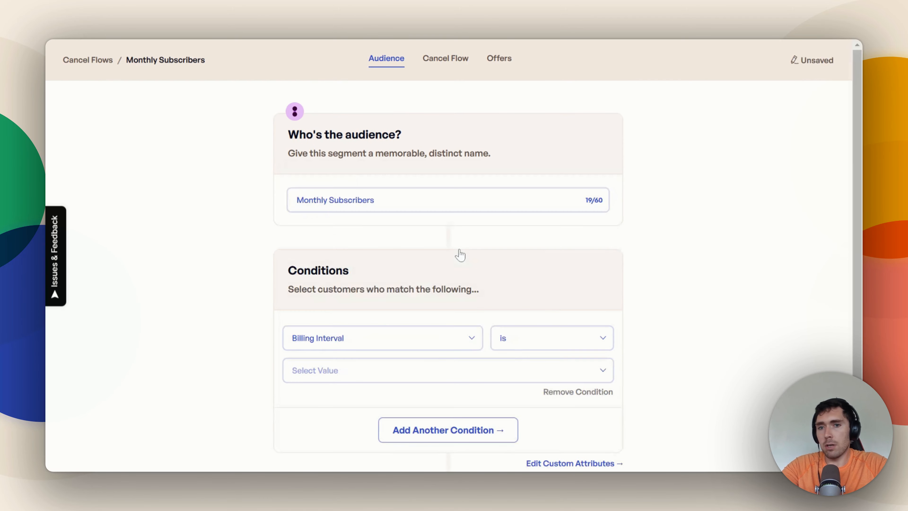
left_click(407, 372)
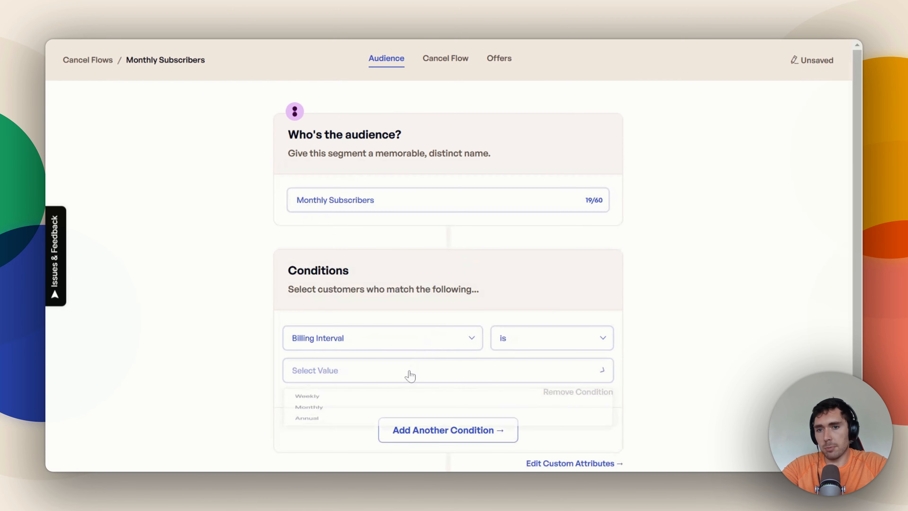
left_click(358, 420)
left_click(342, 353)
left_click(320, 344)
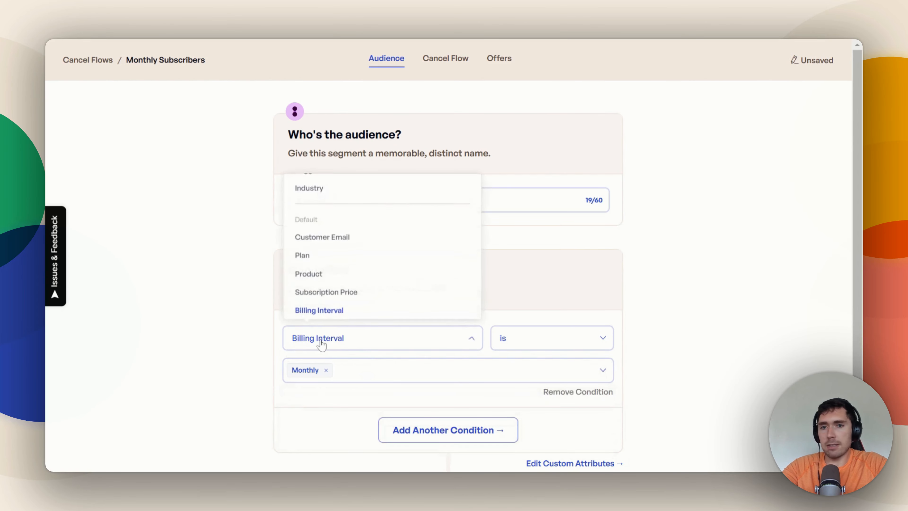
left_click(240, 311)
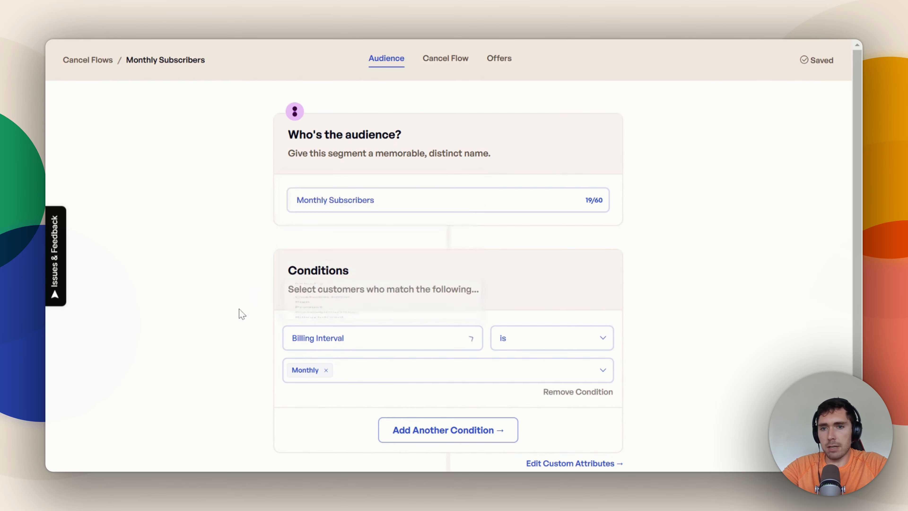
left_click(313, 340)
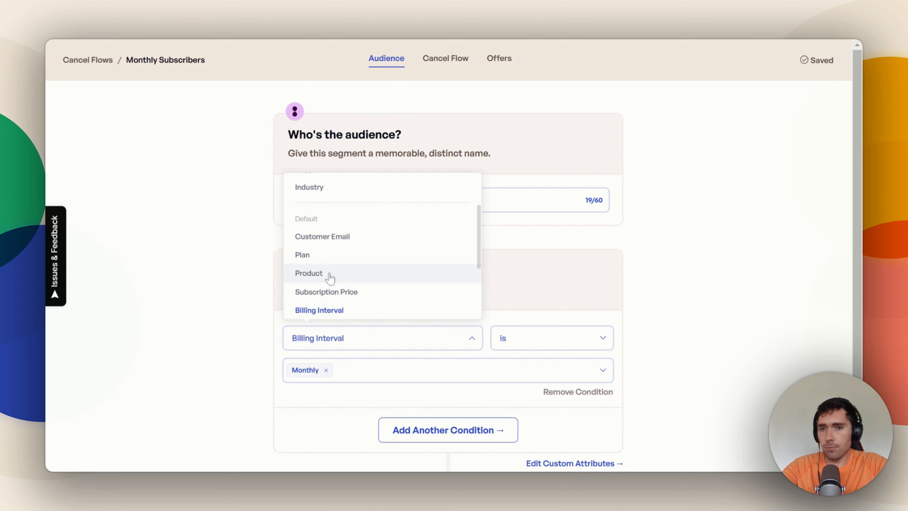
left_click(218, 320)
Step: Continue to the segment's flow and apply the B2B Retention template to it
scroll(218, 322, "down", 2)
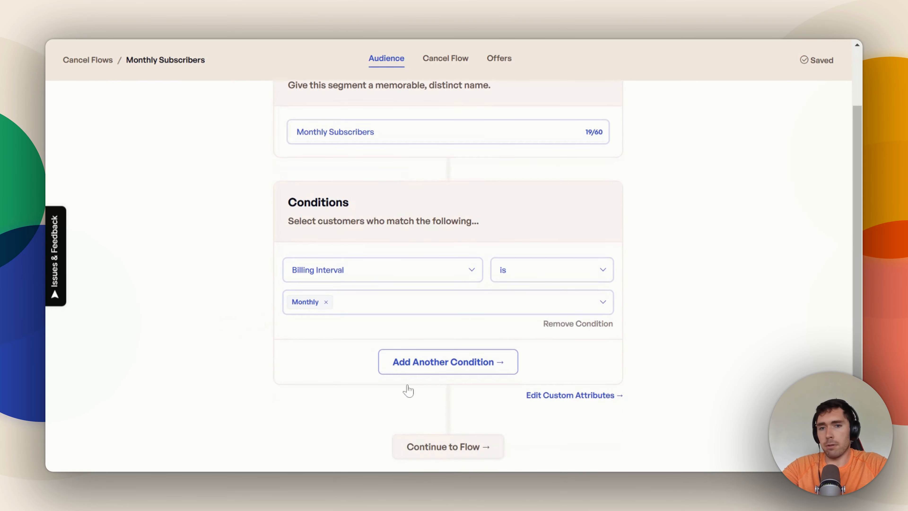
left_click(443, 447)
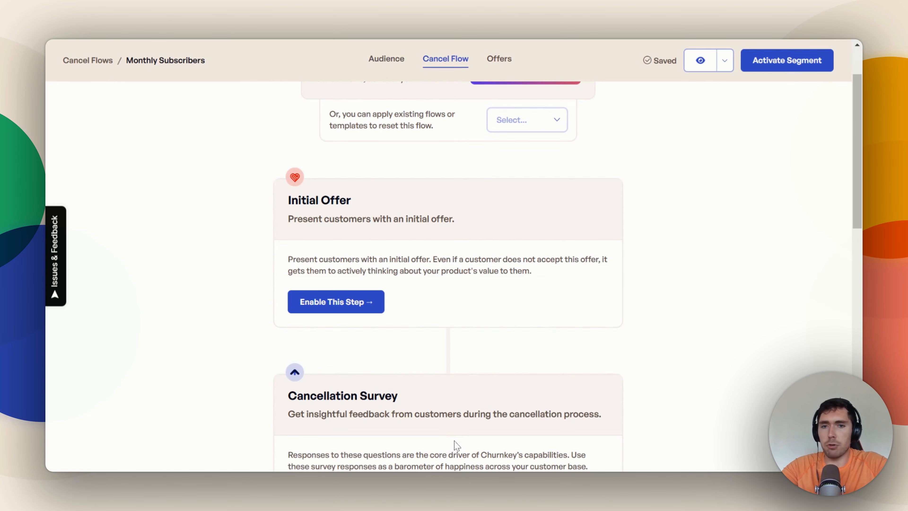
scroll(661, 331, "up", 2)
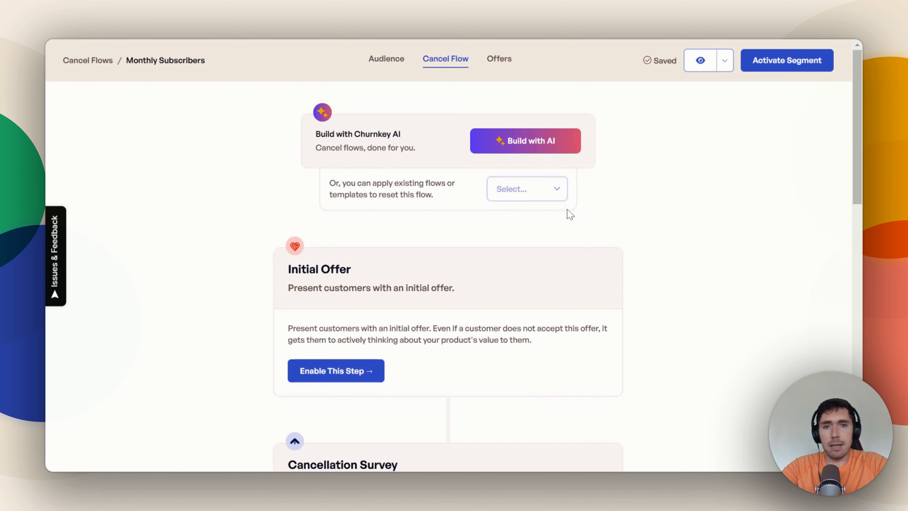
left_click(537, 197)
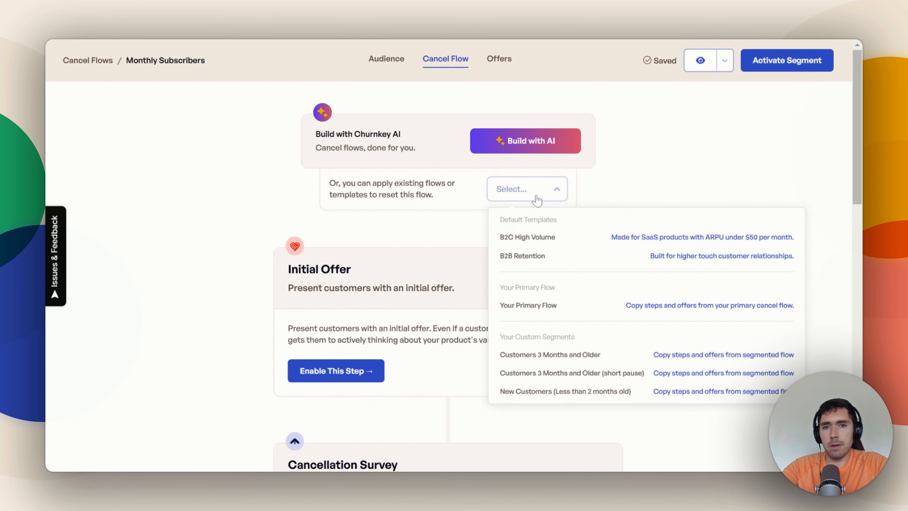
left_click(557, 256)
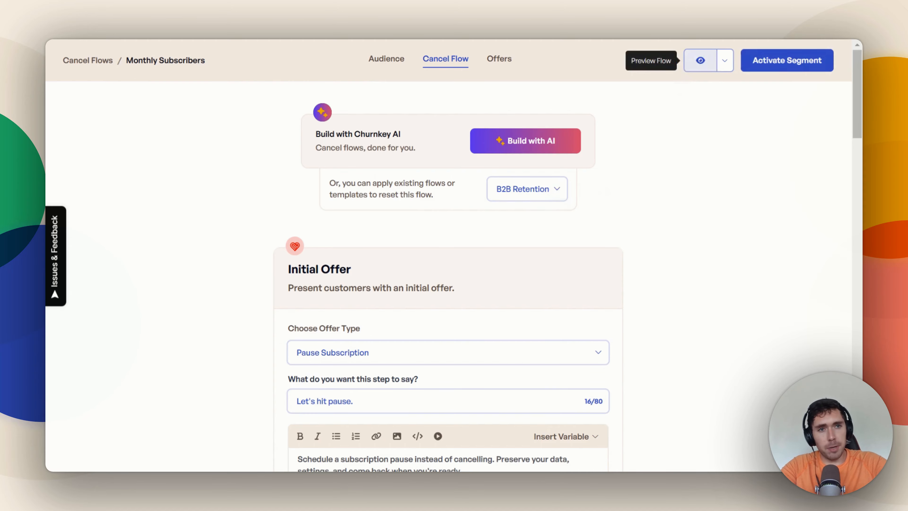
Step: Preview the cancel flow through to its final confirmation, declining both offers and answering the survey with Budget, and close the preview
left_click(700, 63)
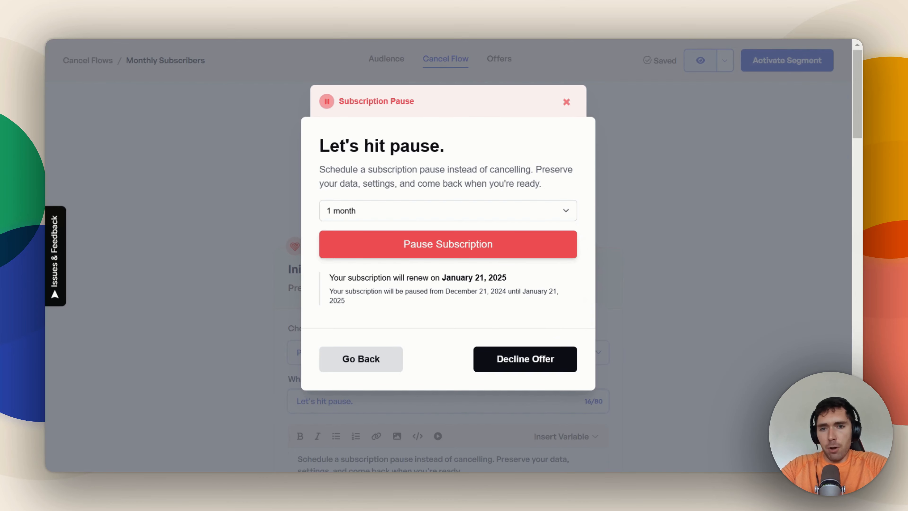
left_click(522, 356)
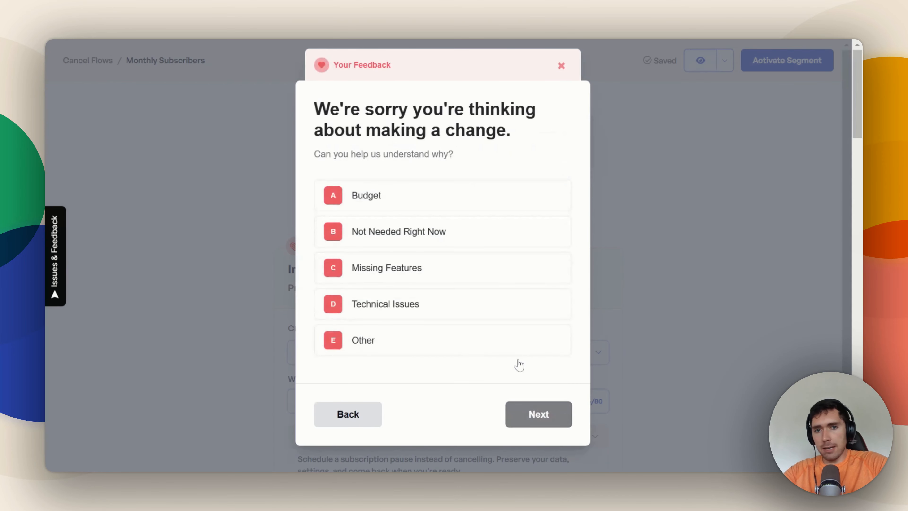
left_click(443, 203)
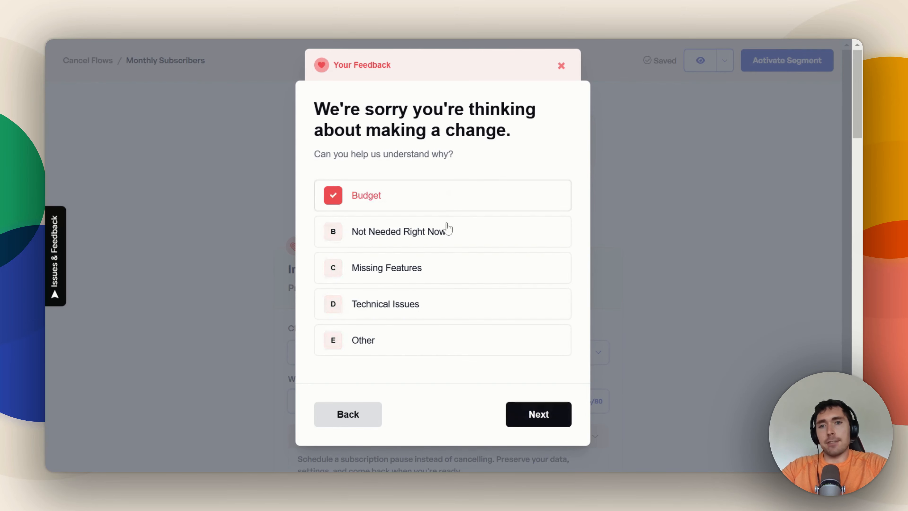
left_click(532, 419)
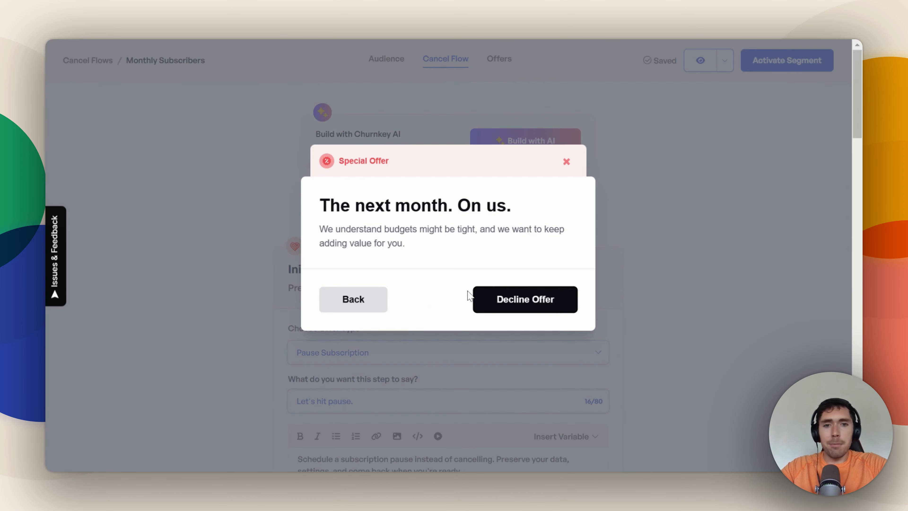
left_click(495, 300)
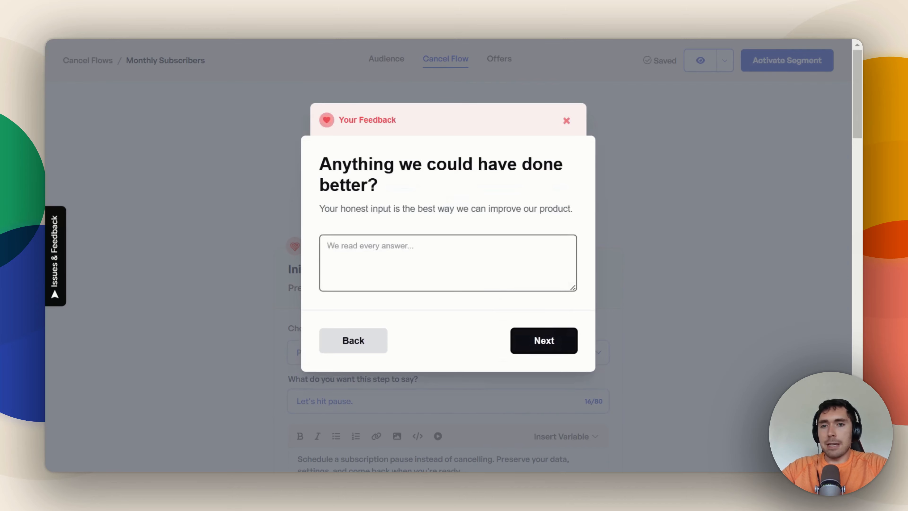
left_click(523, 339)
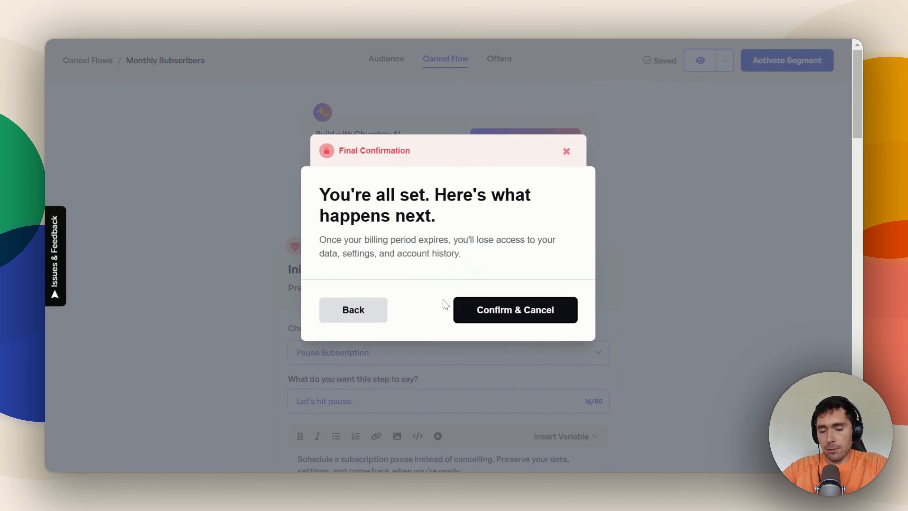
left_click(675, 248)
Step: Set the maximum subscription pause in the Initial Offer to 2 months
scroll(572, 221, "down", 4)
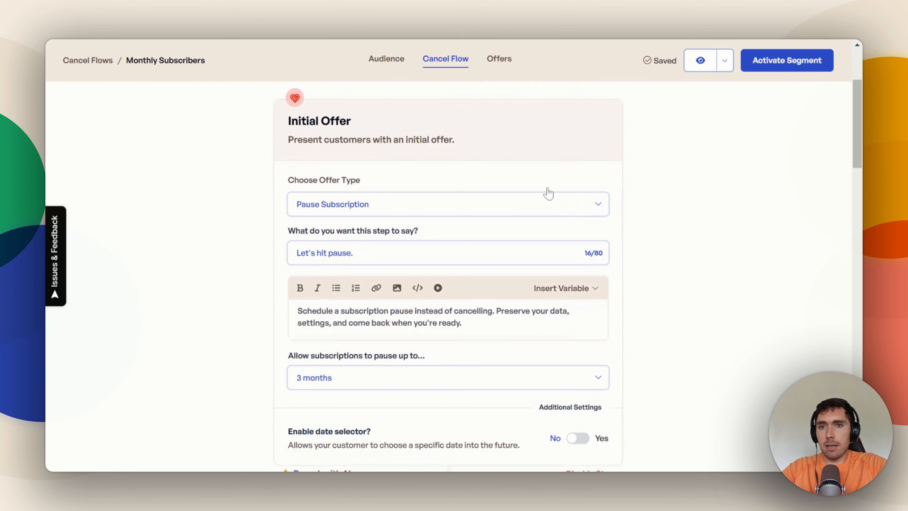
scroll(548, 192, "down", 2)
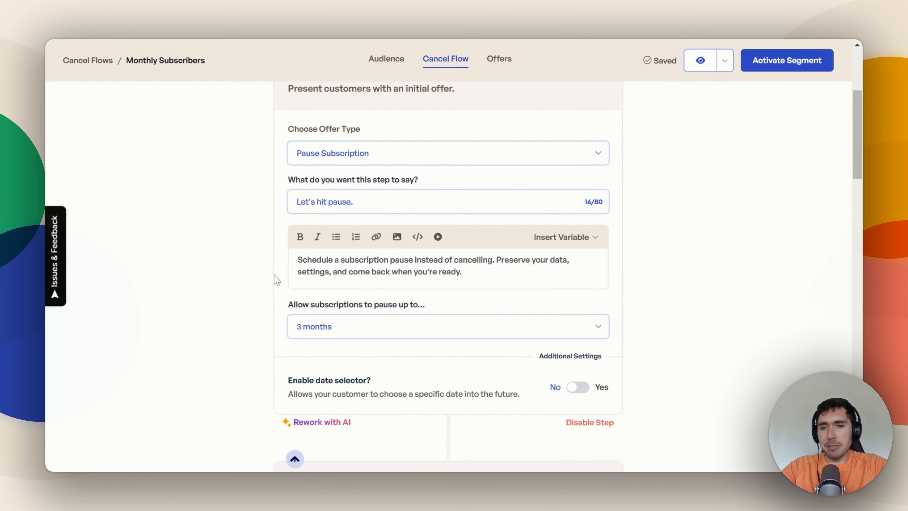
left_click(324, 332)
left_click(339, 194)
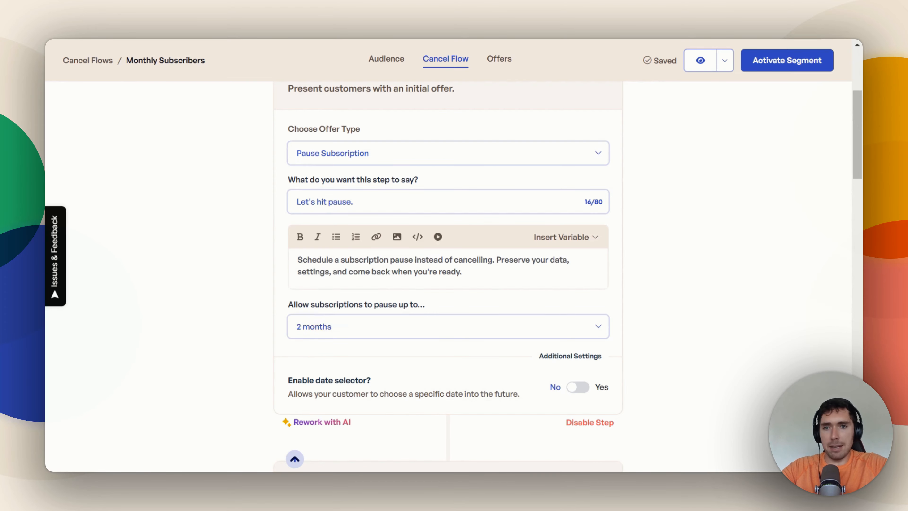
Step: Add the response option "Trainer wasn't up to expectations" to the Cancellation Survey
scroll(448, 276, "down", 10)
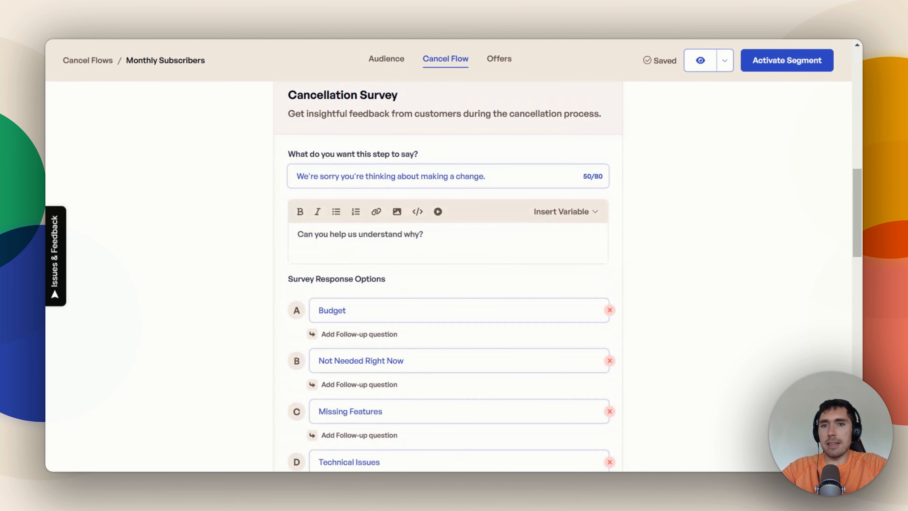
scroll(394, 186, "down", 5)
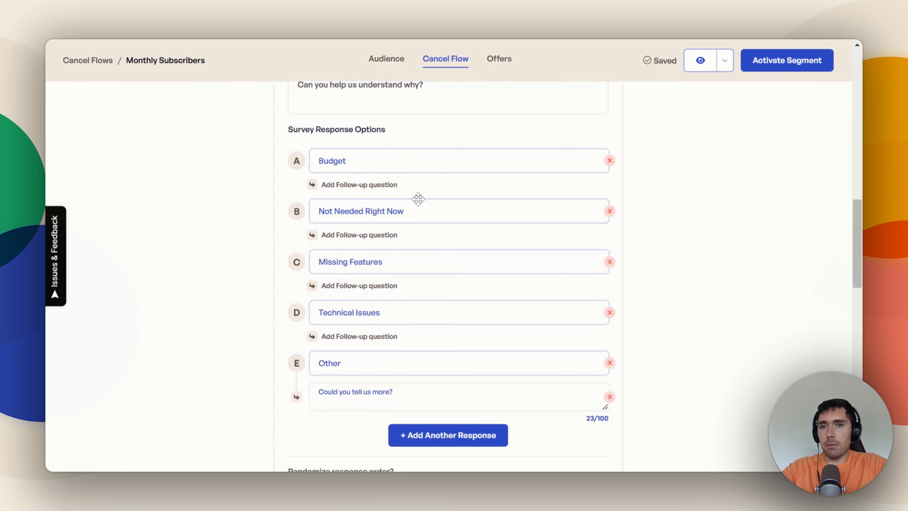
scroll(445, 329, "down", 1)
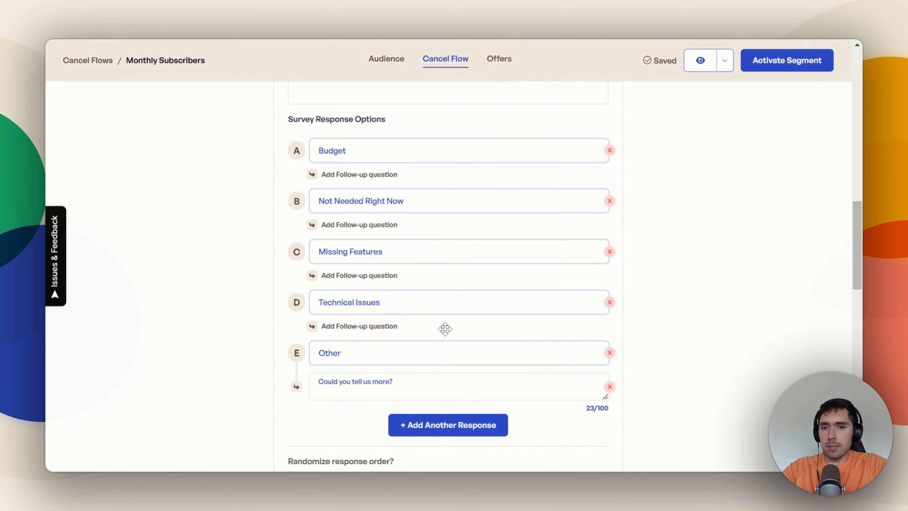
scroll(445, 328, "down", 2)
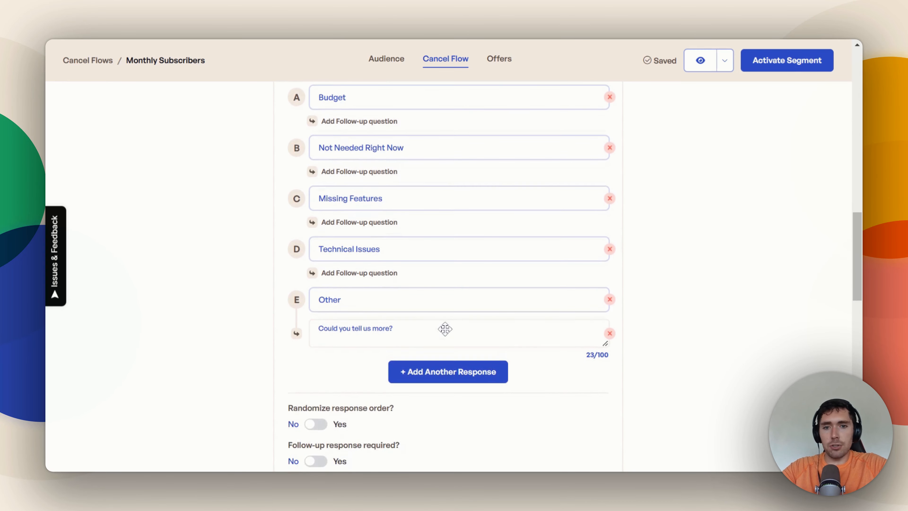
left_click(457, 370)
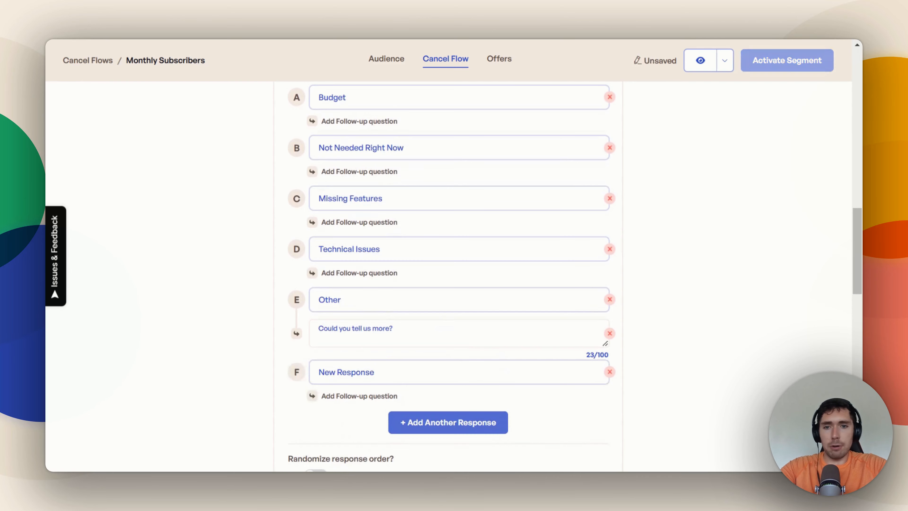
type("T")
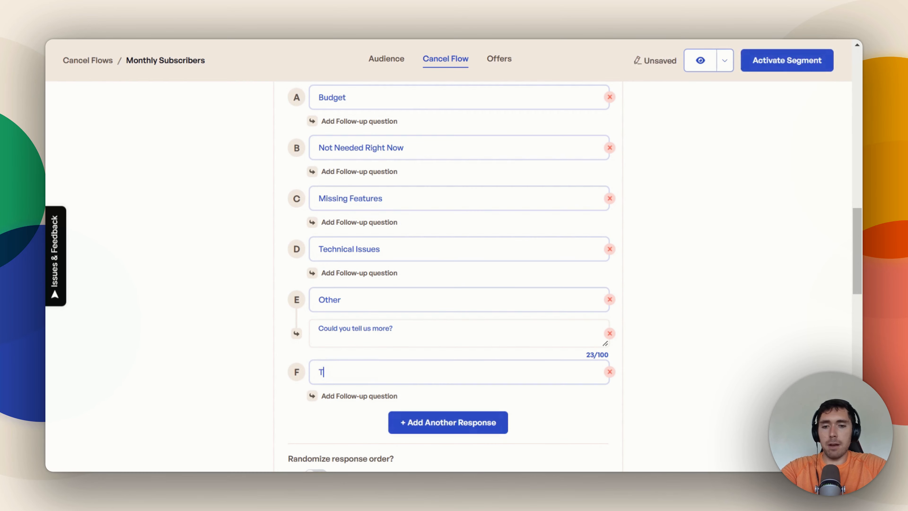
type("rainer wasn't up")
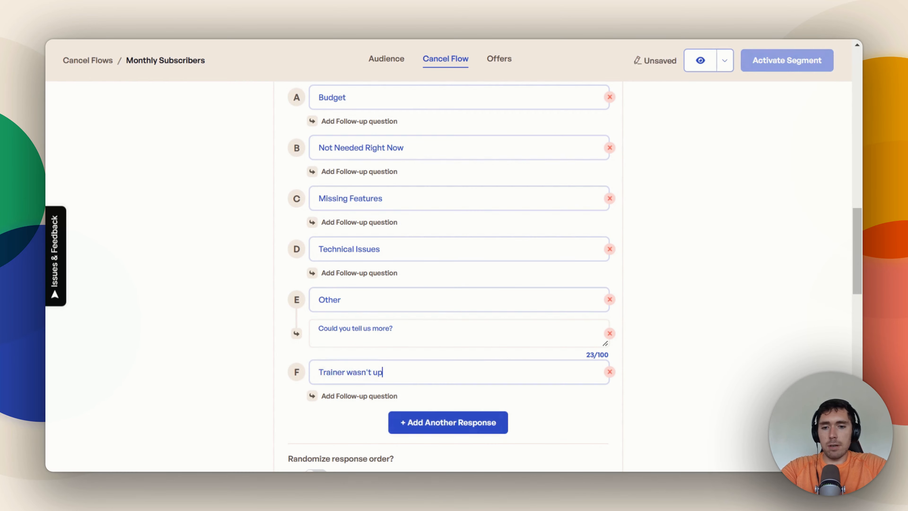
type(" to expectations")
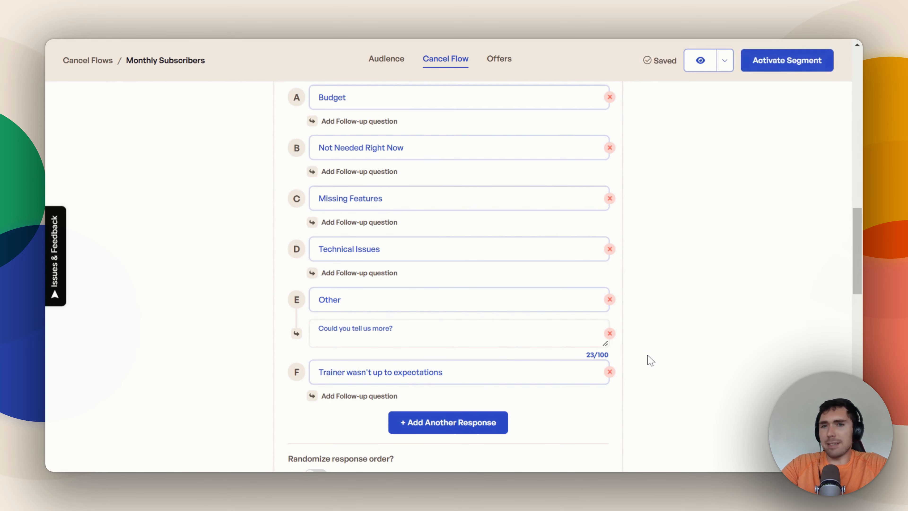
Step: Enable randomized response order for the Cancellation Survey
scroll(615, 357, "down", 2)
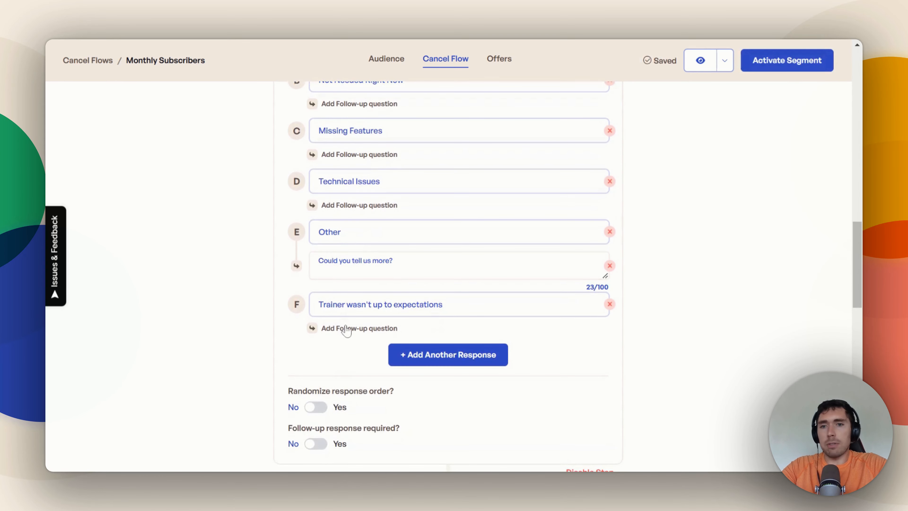
scroll(354, 340, "down", 3)
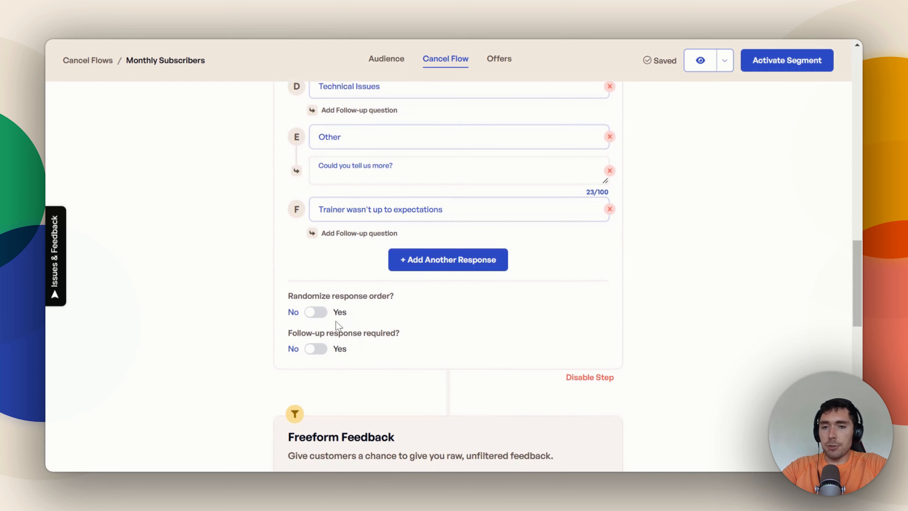
left_click(316, 313)
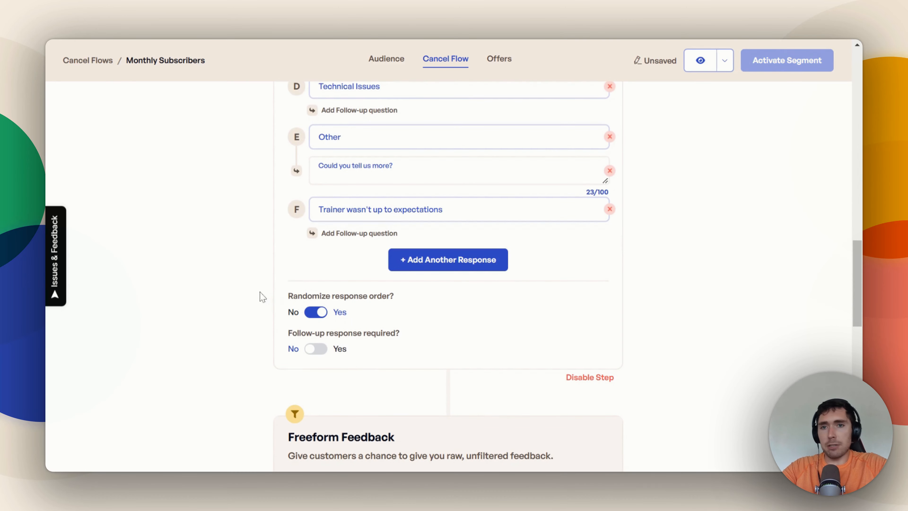
scroll(261, 297, "up", 3)
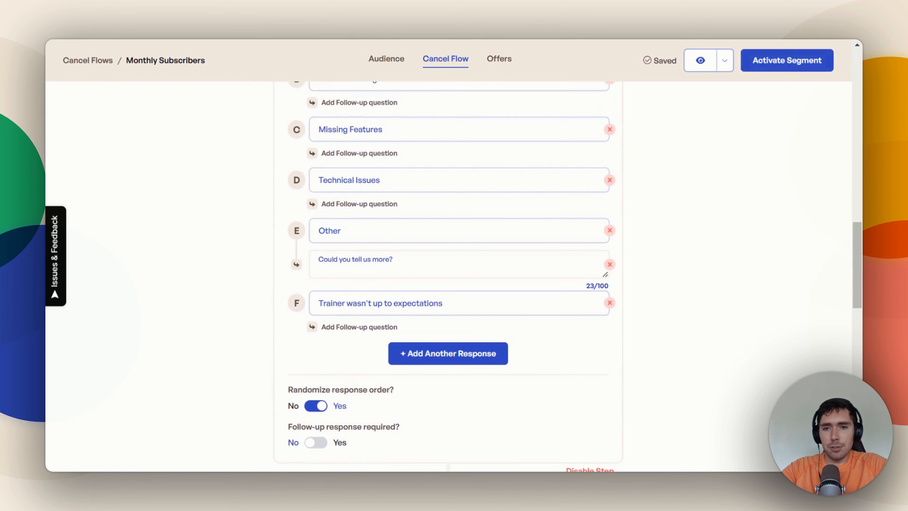
Step: Review the Freeform Feedback and Cancellation Confirmation steps of the cancel flow and continue to its offers
scroll(343, 407, "down", 3)
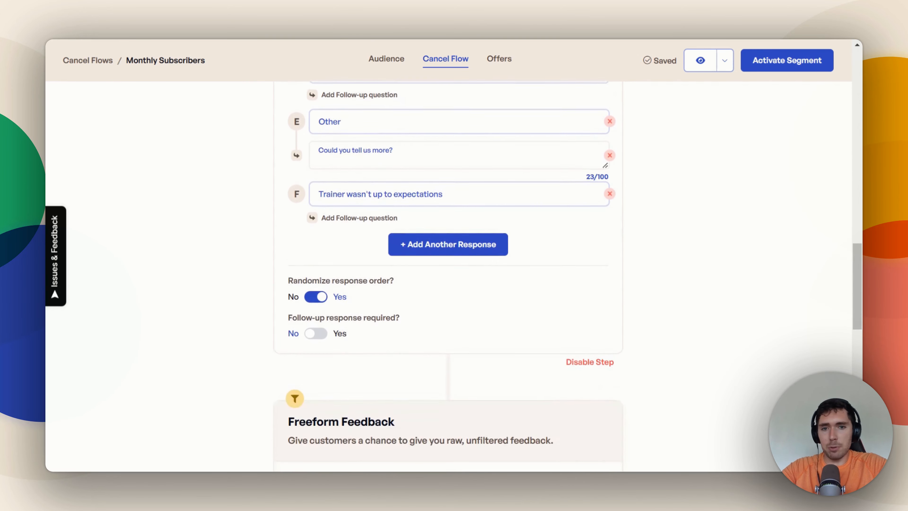
scroll(405, 349, "down", 9)
scroll(446, 266, "up", 3)
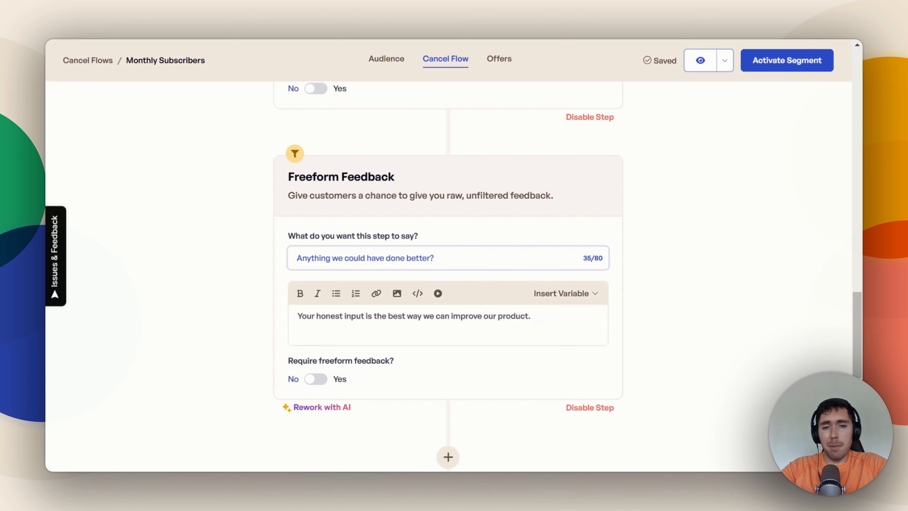
scroll(448, 276, "down", 1)
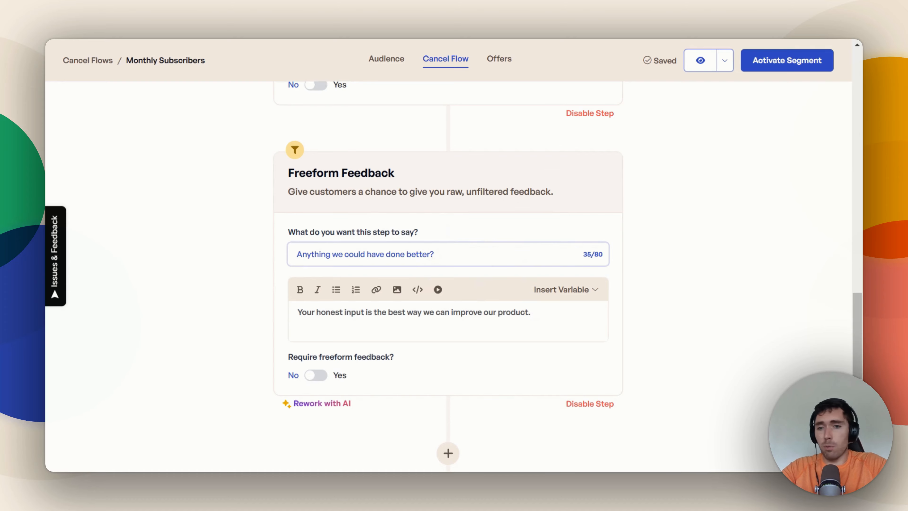
scroll(449, 276, "down", 8)
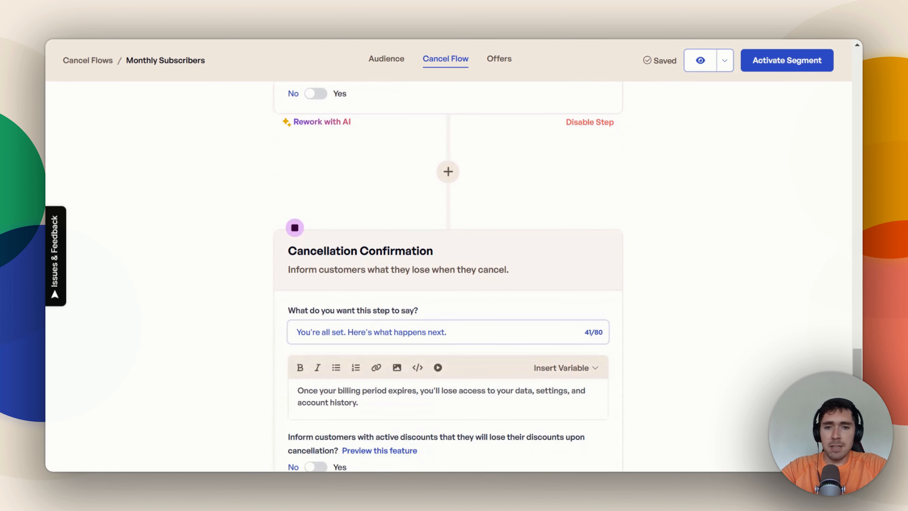
scroll(566, 331, "down", 3)
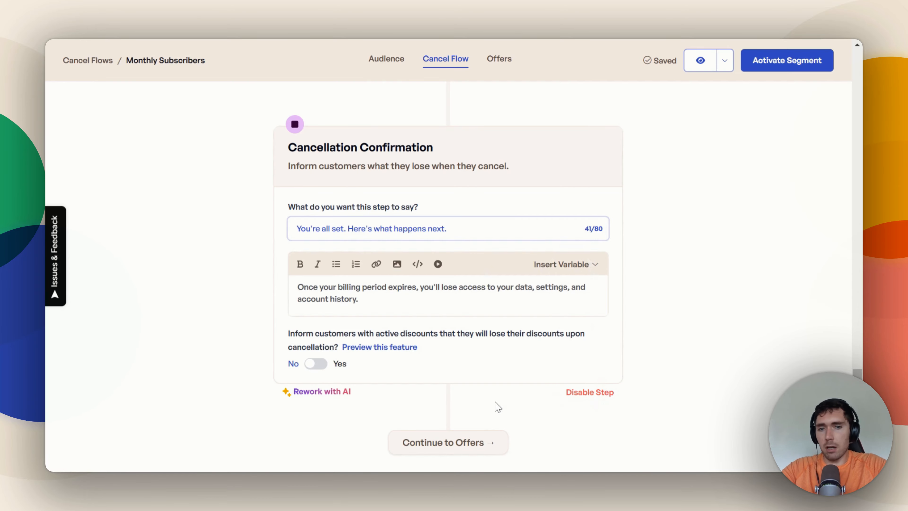
left_click(464, 442)
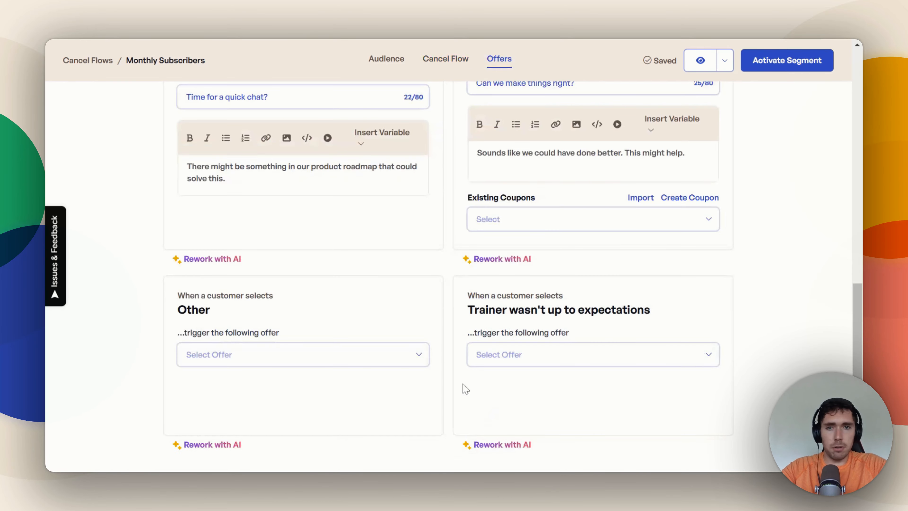
Step: Examine the existing coupons for Budget and the offer types available for Budget and Not Needed Right Now
scroll(447, 295, "up", 11)
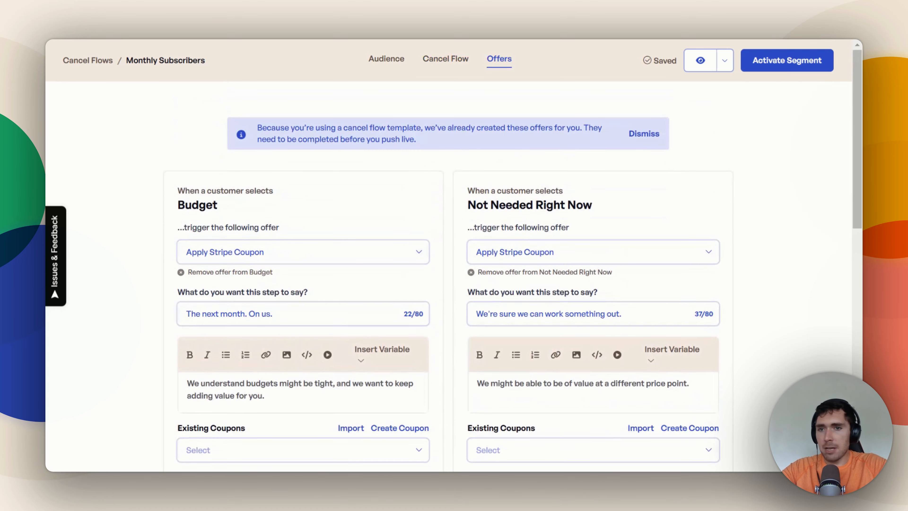
scroll(448, 272, "down", 1)
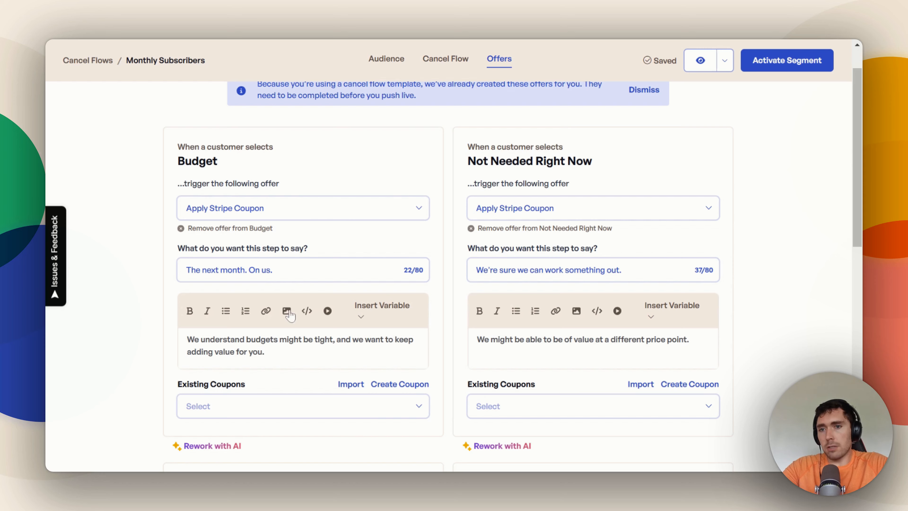
left_click(264, 404)
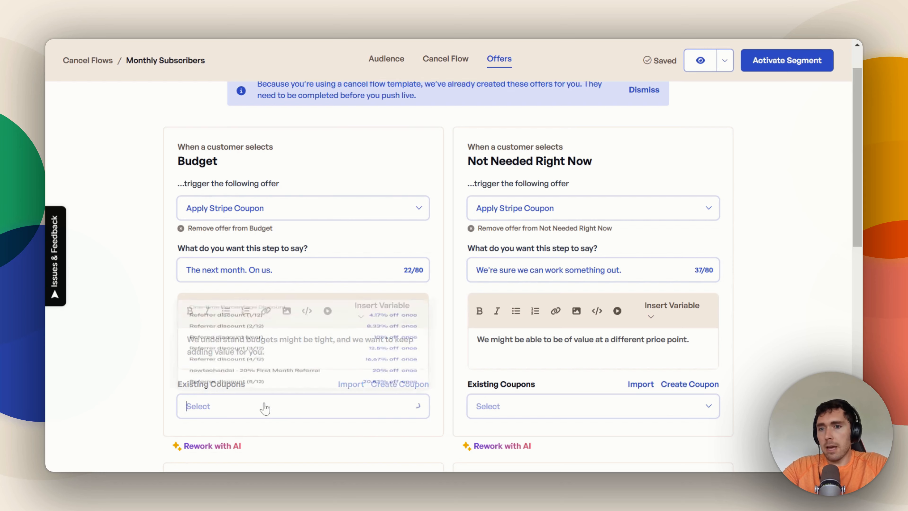
left_click(241, 409)
left_click(308, 213)
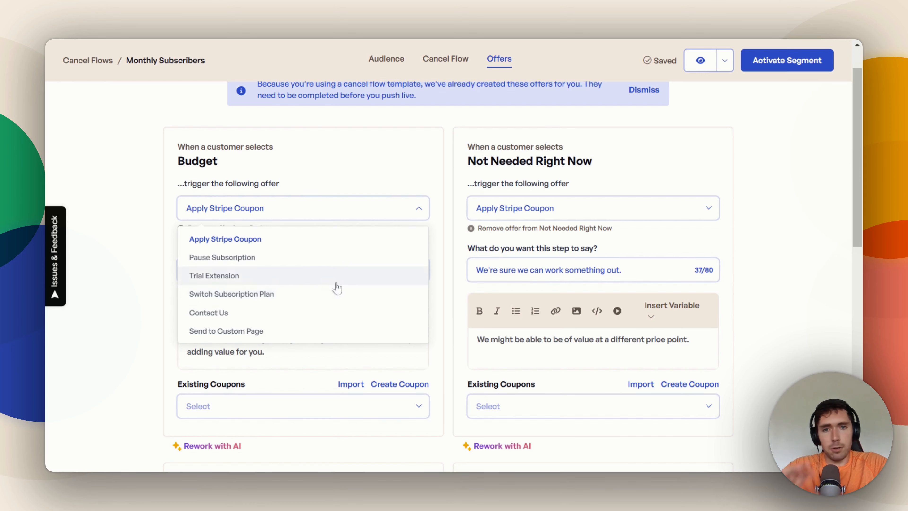
left_click(453, 292)
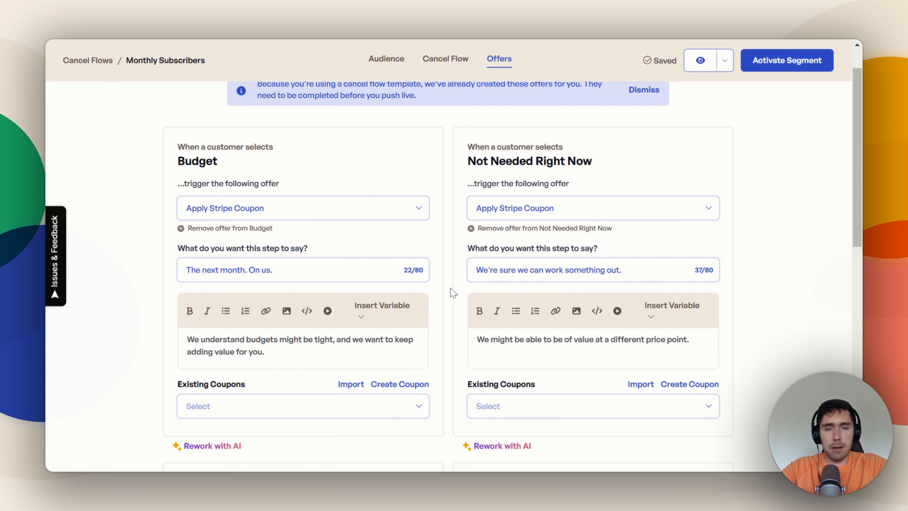
left_click(654, 218)
left_click(766, 230)
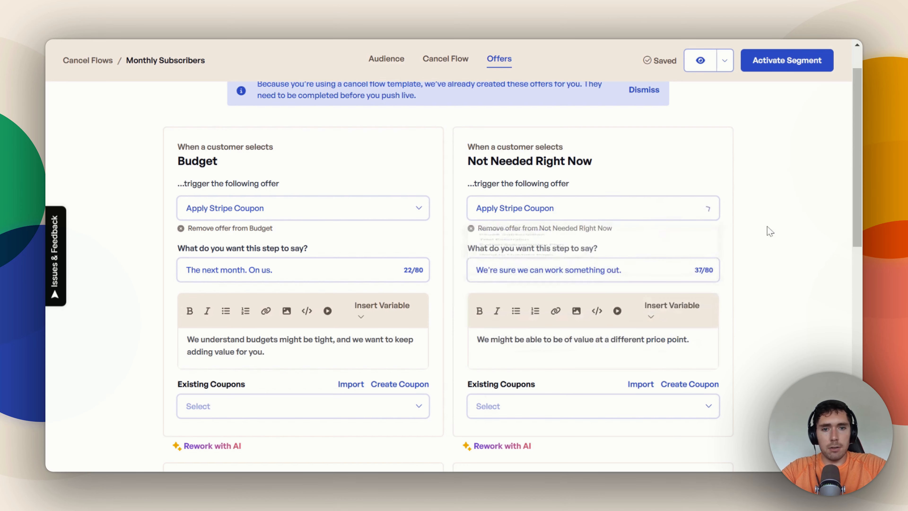
Step: Try Pause Subscription as the Budget offer, viewing its pause durations, and switch the offer back to Apply Stripe Coupon
left_click(320, 211)
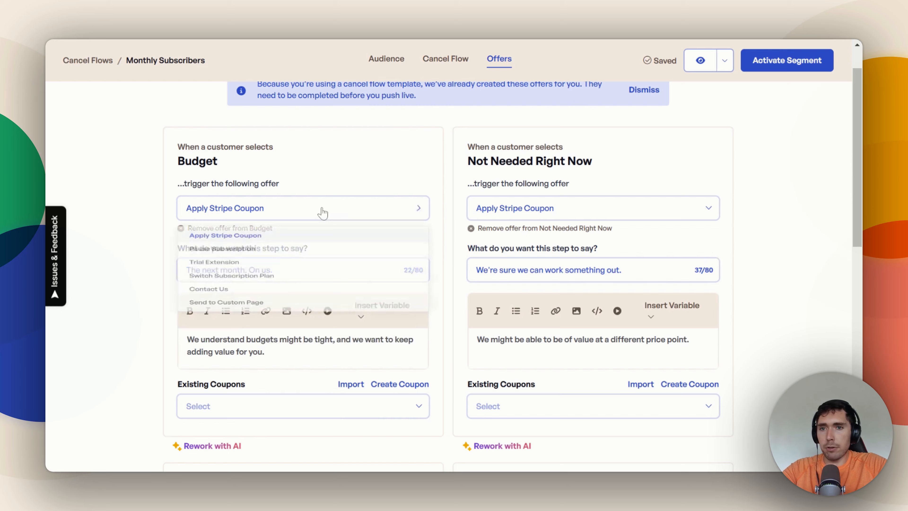
left_click(287, 262)
scroll(290, 303, "down", 1)
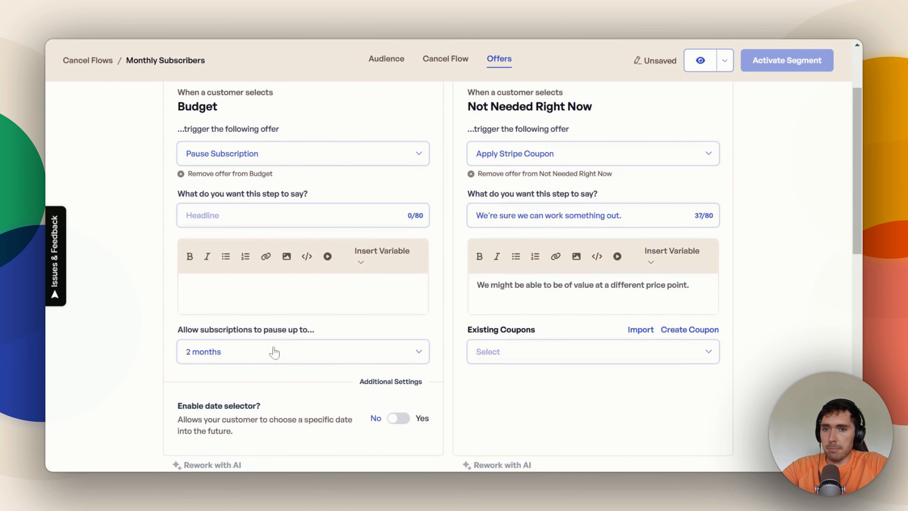
left_click(257, 347)
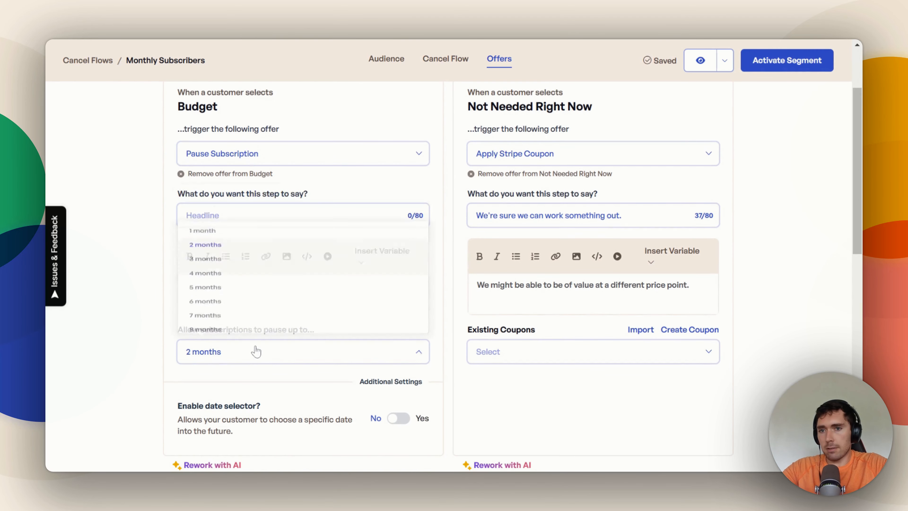
left_click(257, 347)
left_click(279, 159)
left_click(271, 186)
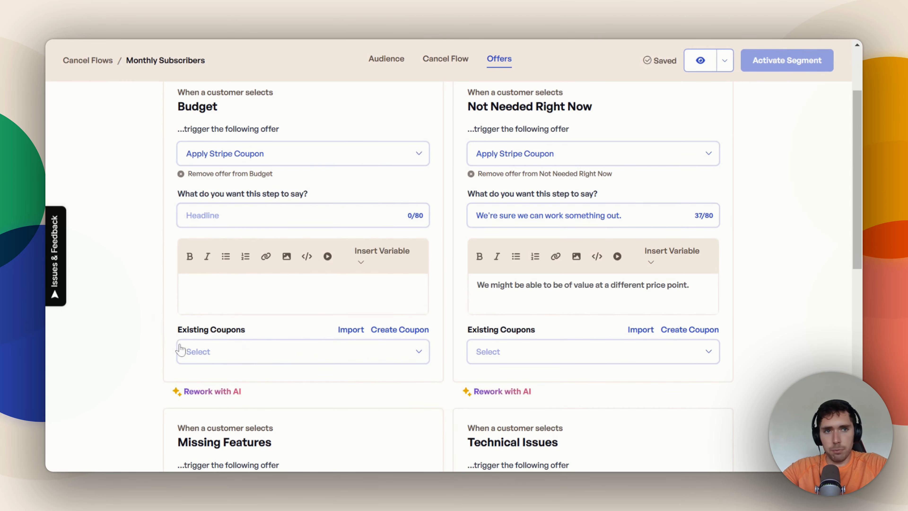
Step: Activate the Monthly Subscribers segment and look through the overview of cancel flows
scroll(219, 360, "down", 2)
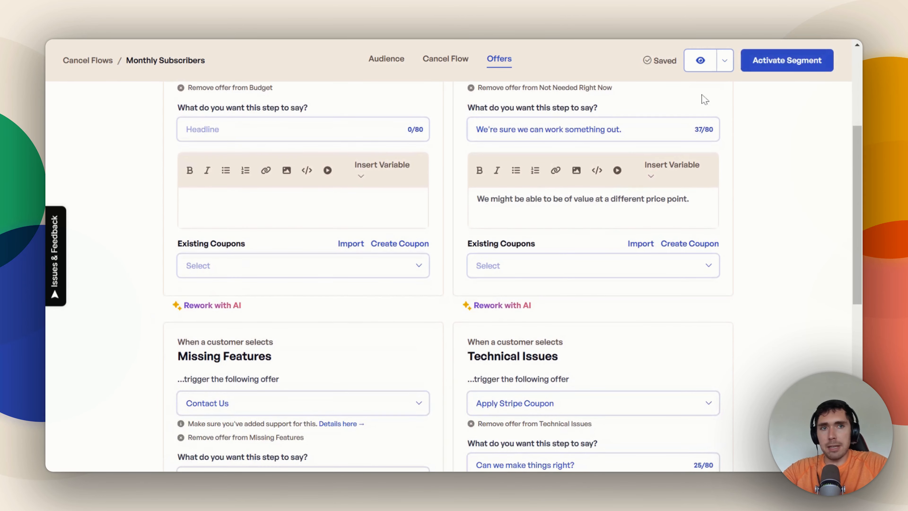
left_click(783, 72)
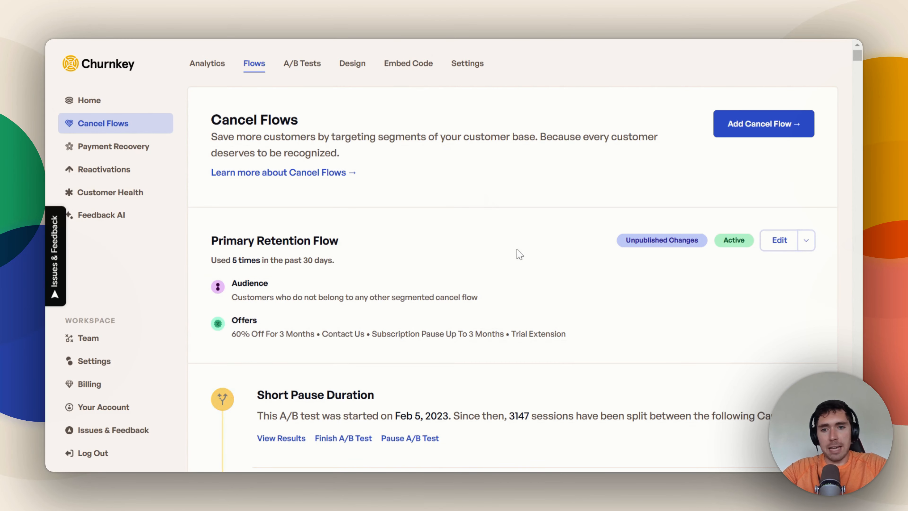
scroll(517, 253, "down", 3)
scroll(519, 253, "up", 3)
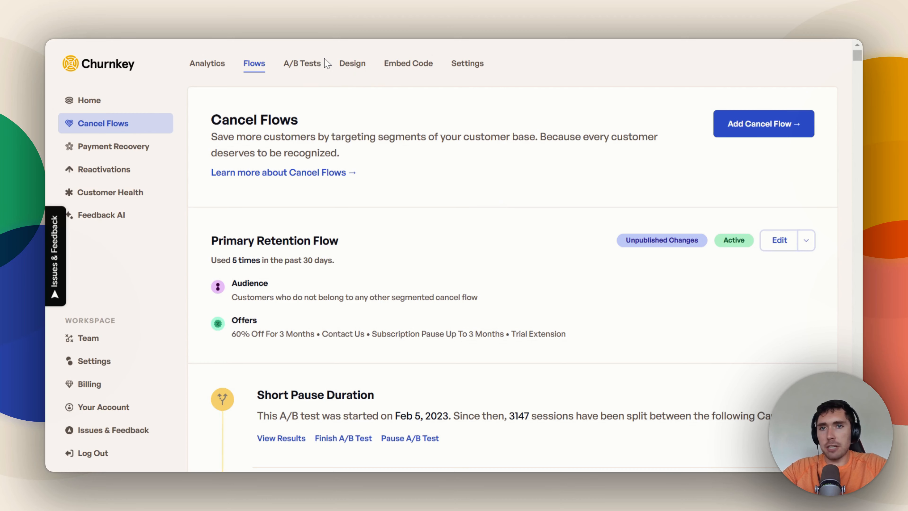
Step: View the theme choices in the cancel flow design settings and the overview of A/B tests
left_click(353, 65)
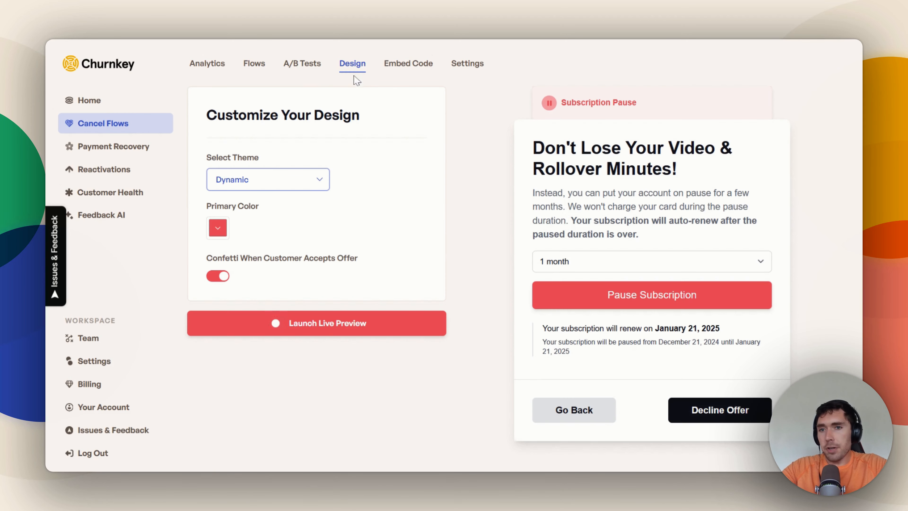
left_click(310, 178)
left_click(311, 180)
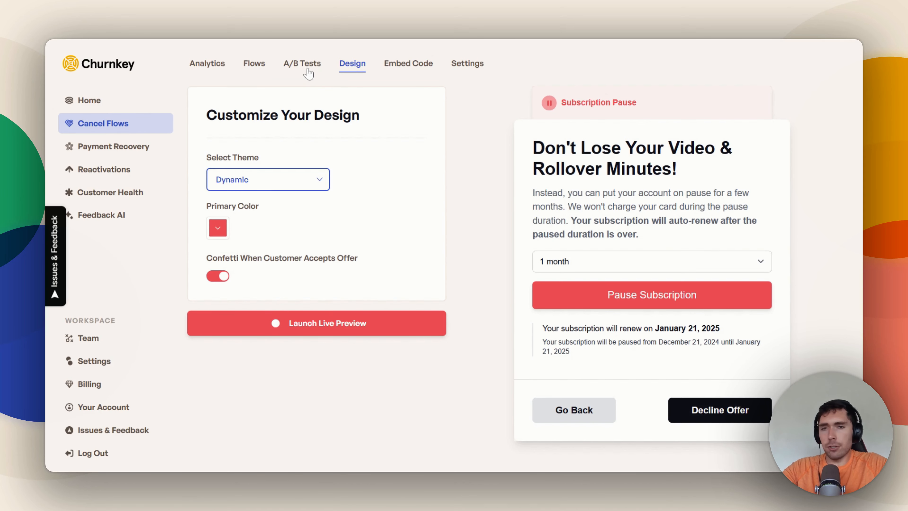
left_click(319, 74)
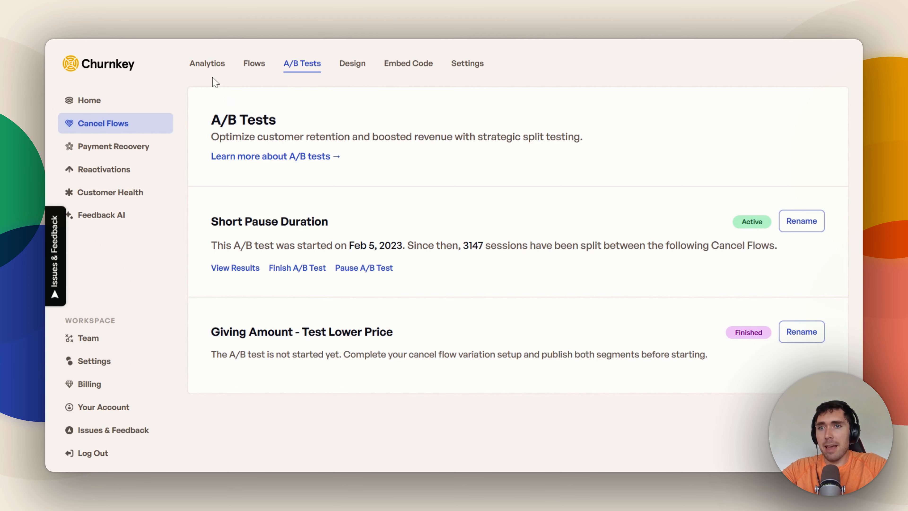
Step: Examine the Lifetime Performance metrics and the Boosted Revenue chart in the cancel flow analytics
left_click(208, 66)
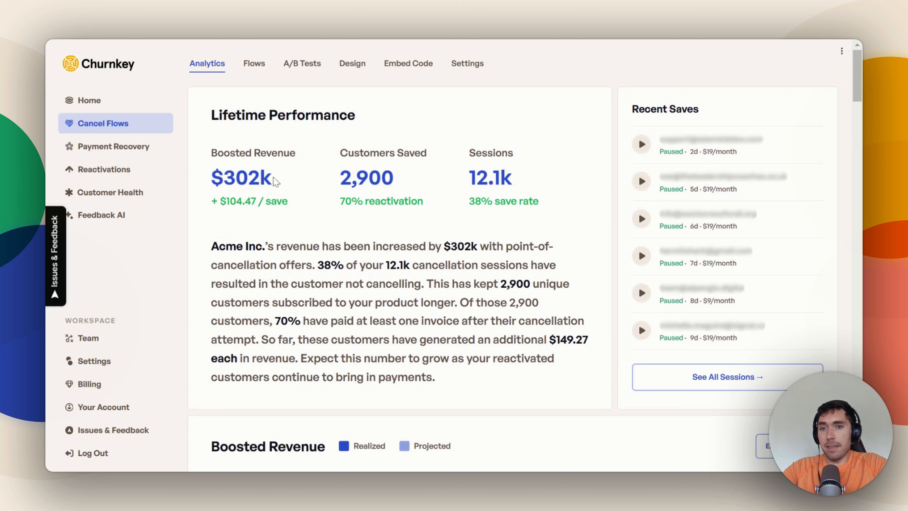
left_click_drag(275, 181, 212, 180)
left_click(211, 179)
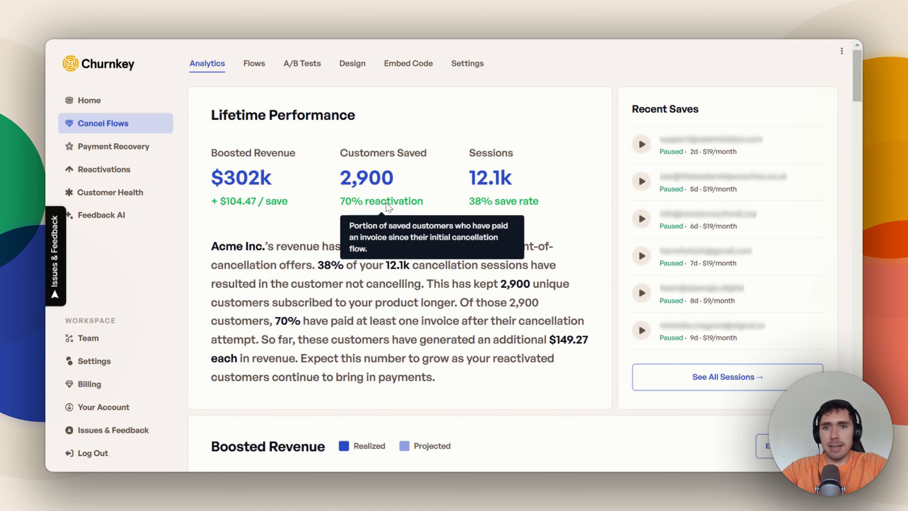
mouse_move(504, 208)
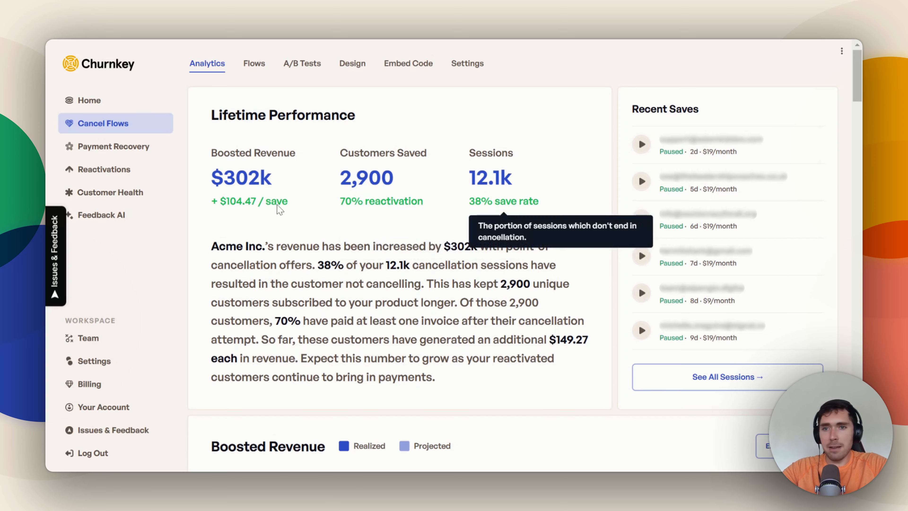
mouse_move(265, 207)
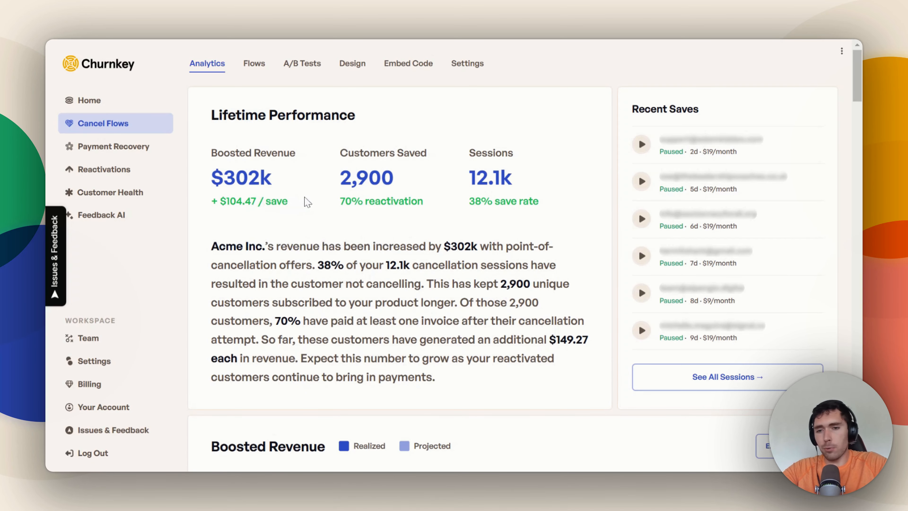
scroll(307, 202, "down", 10)
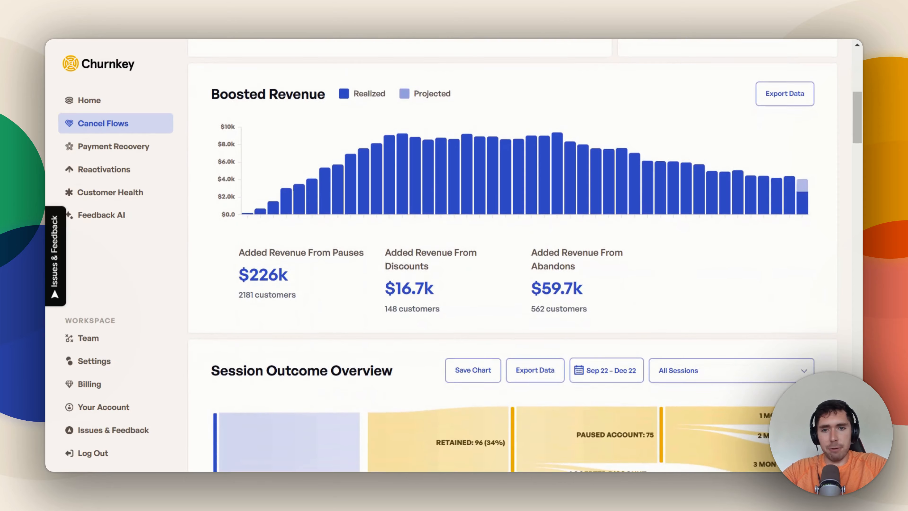
scroll(513, 221, "up", 10)
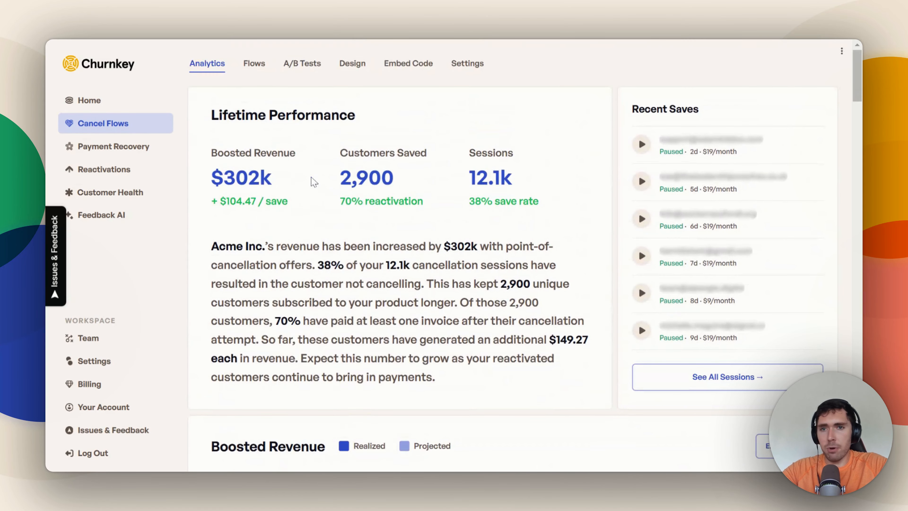